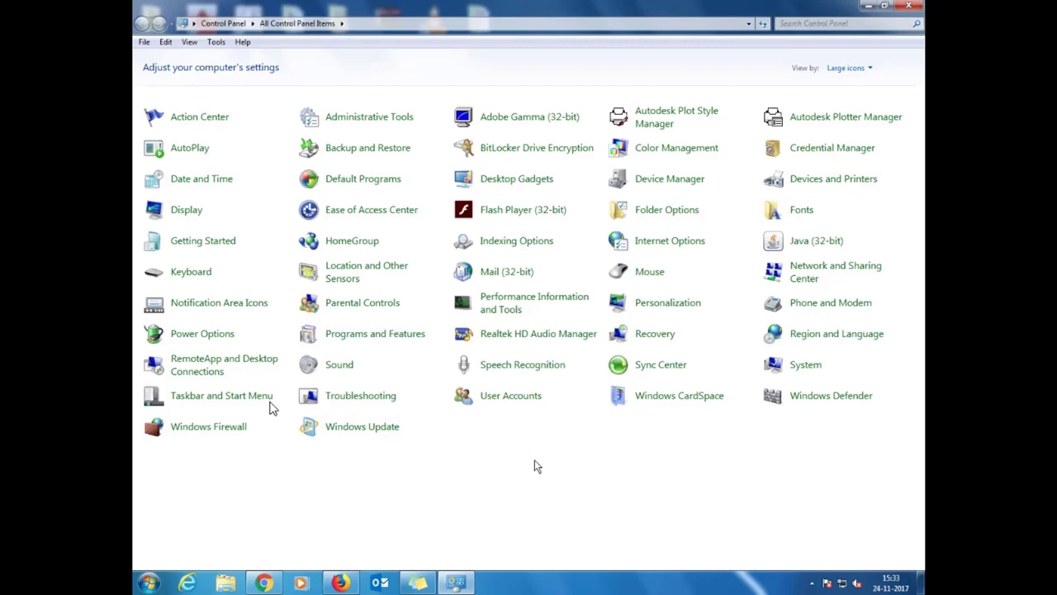
# - Switch the Control Panel view to Category and back to Large icons
pyautogui.click(149, 582)
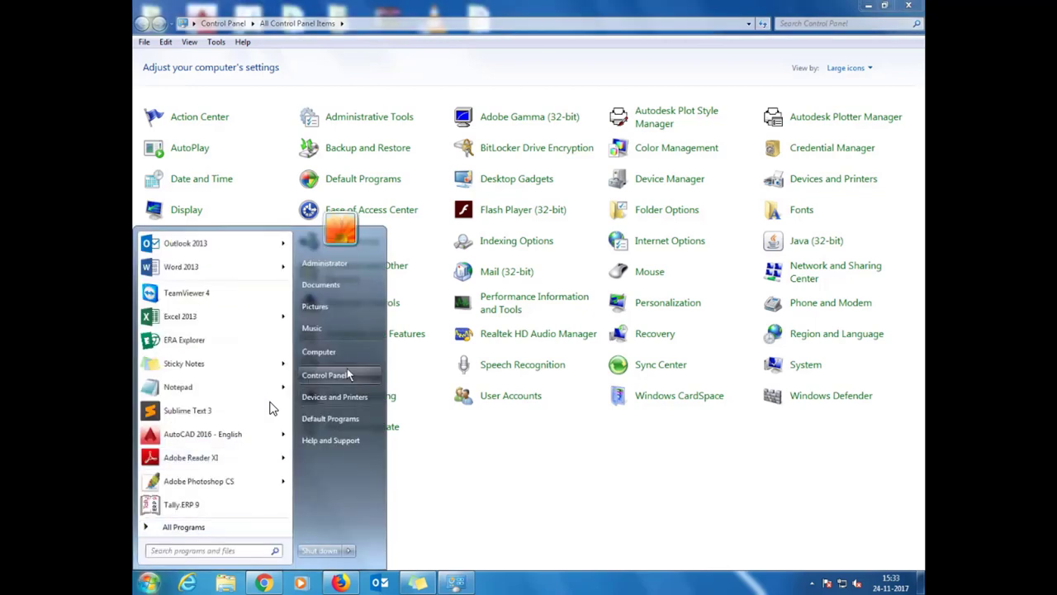
pyautogui.click(560, 472)
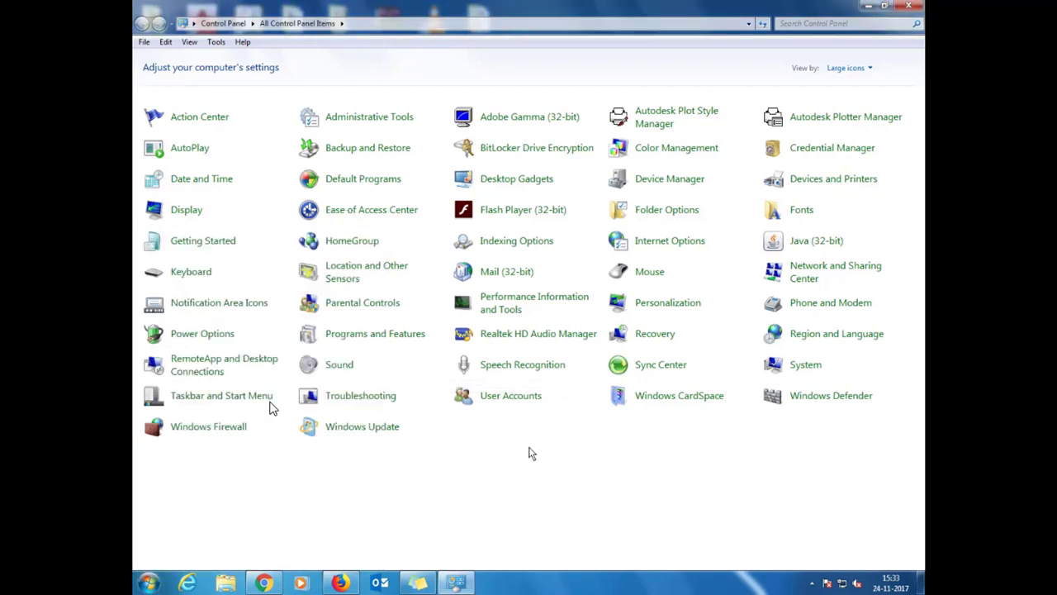
pyautogui.click(859, 69)
pyautogui.click(855, 85)
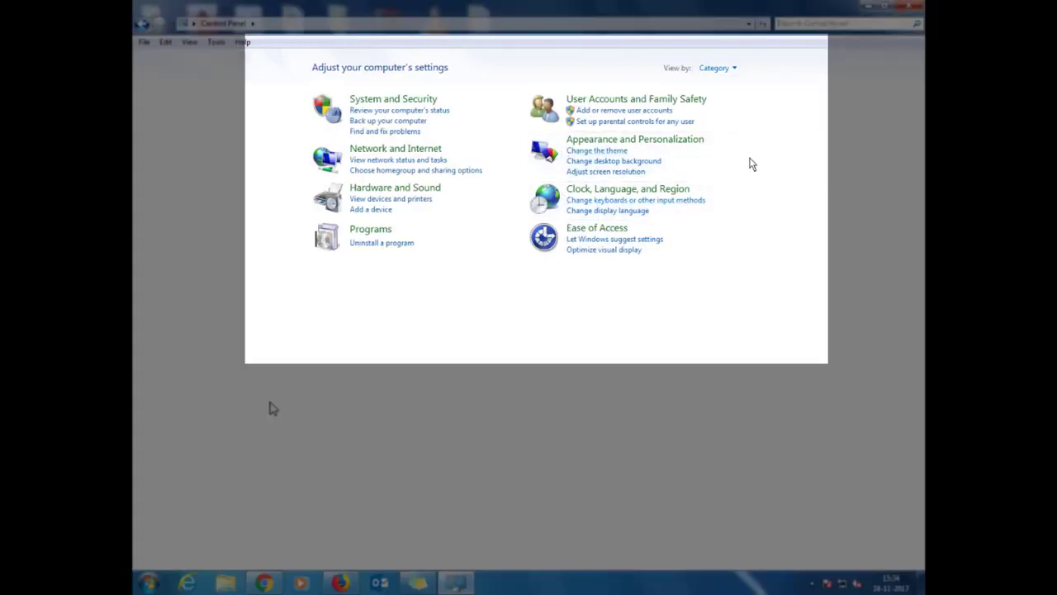
pyautogui.click(727, 70)
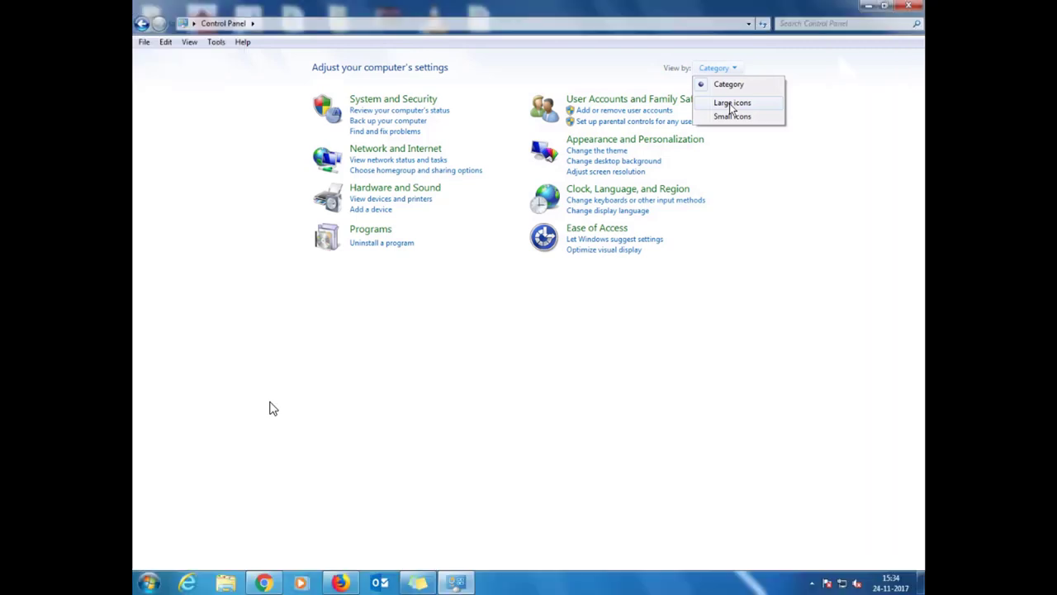
pyautogui.click(732, 105)
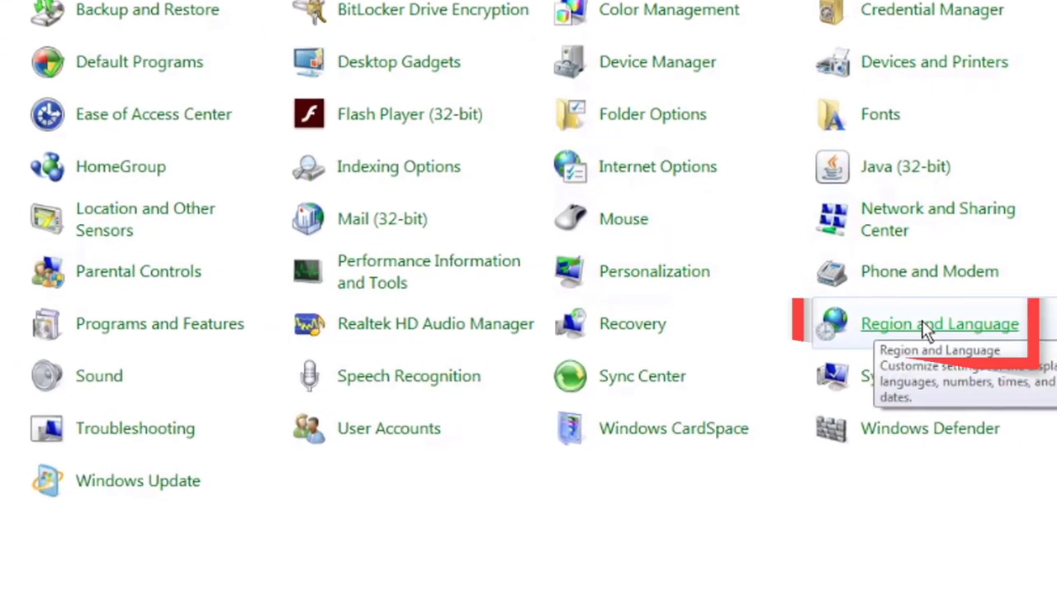
# - Open the Text Services and Input Languages settings through the Keyboards and Languages options of Region and Language
pyautogui.click(928, 327)
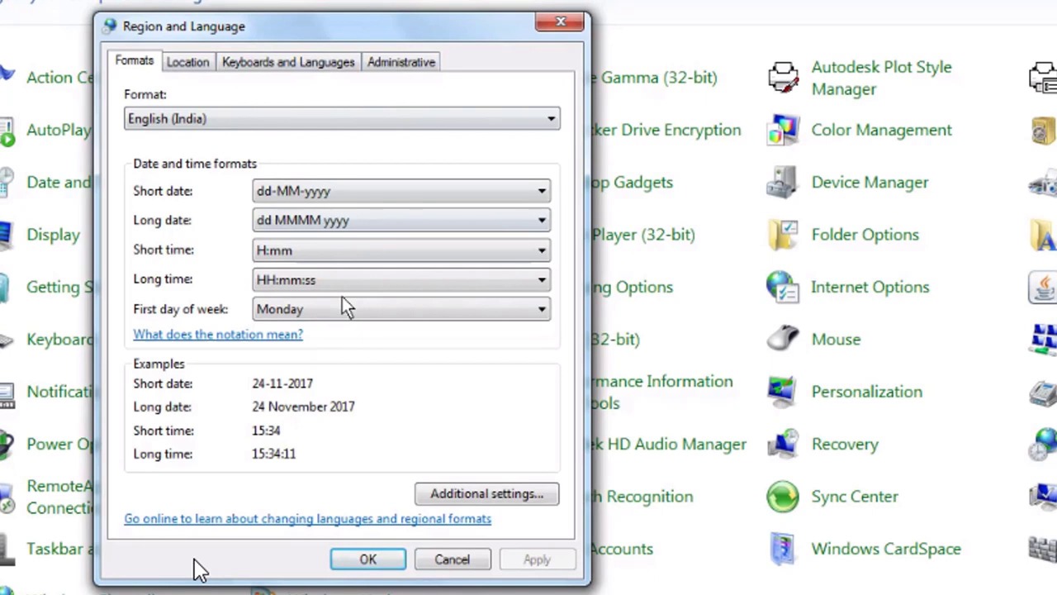
pyautogui.click(161, 118)
pyautogui.click(166, 139)
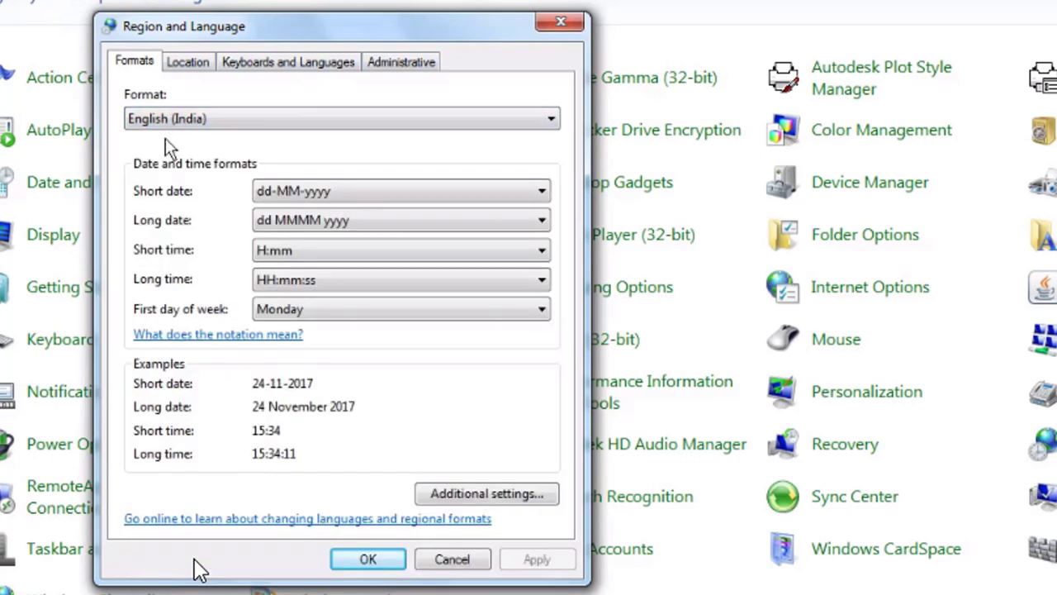
pyautogui.click(251, 66)
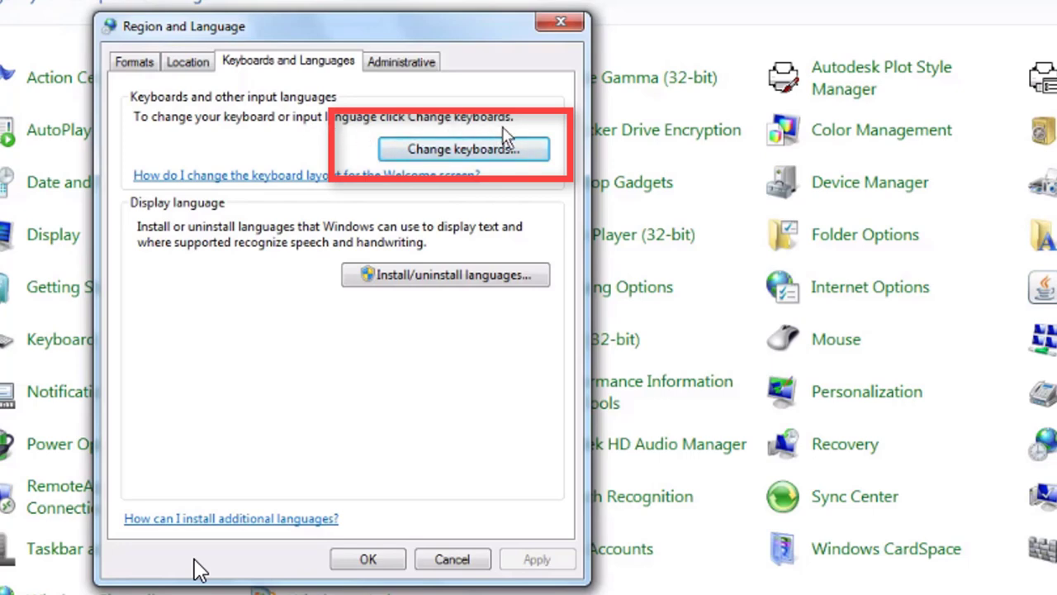
pyautogui.click(465, 152)
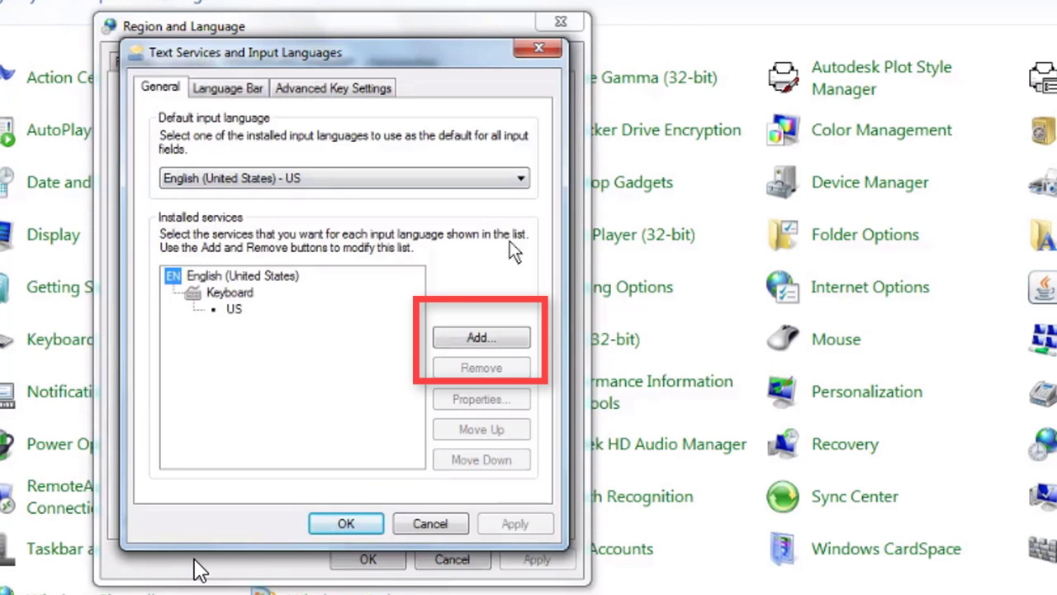
# - Start adding an input language and select the Devanagari - INSCRIPT keyboard under Marathi (India)
pyautogui.click(469, 339)
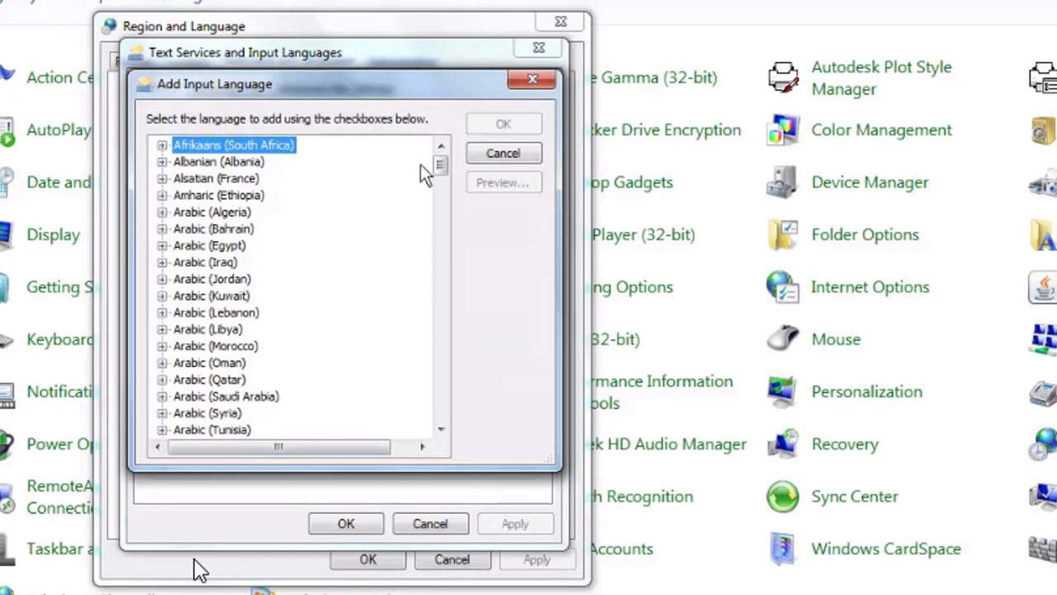
pyautogui.moveTo(441, 163); pyautogui.dragTo(452, 223)
pyautogui.moveTo(451, 225); pyautogui.dragTo(457, 310)
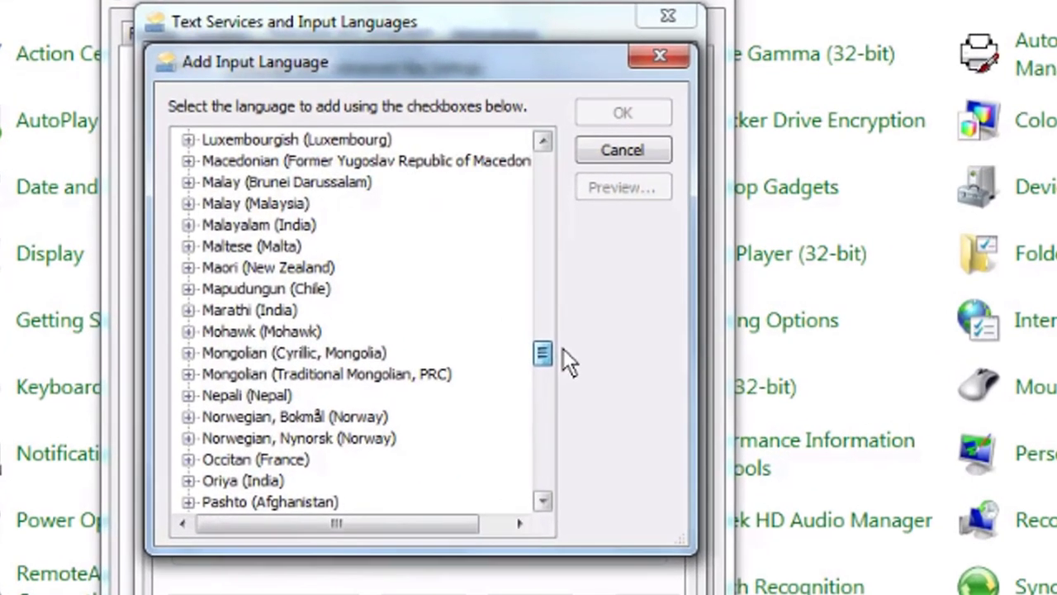
pyautogui.moveTo(562, 348); pyautogui.dragTo(562, 344)
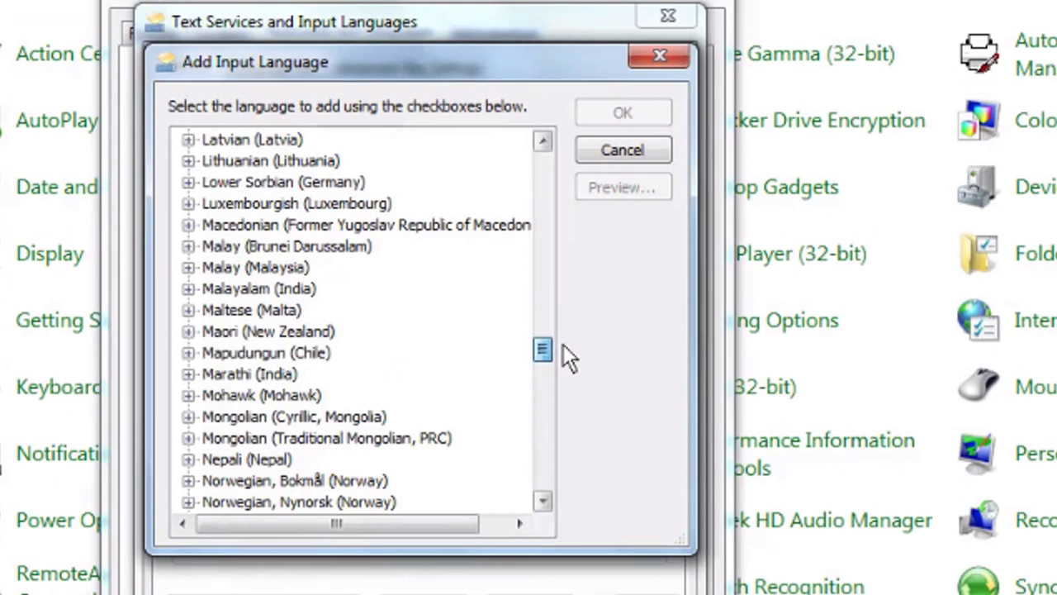
pyautogui.click(189, 374)
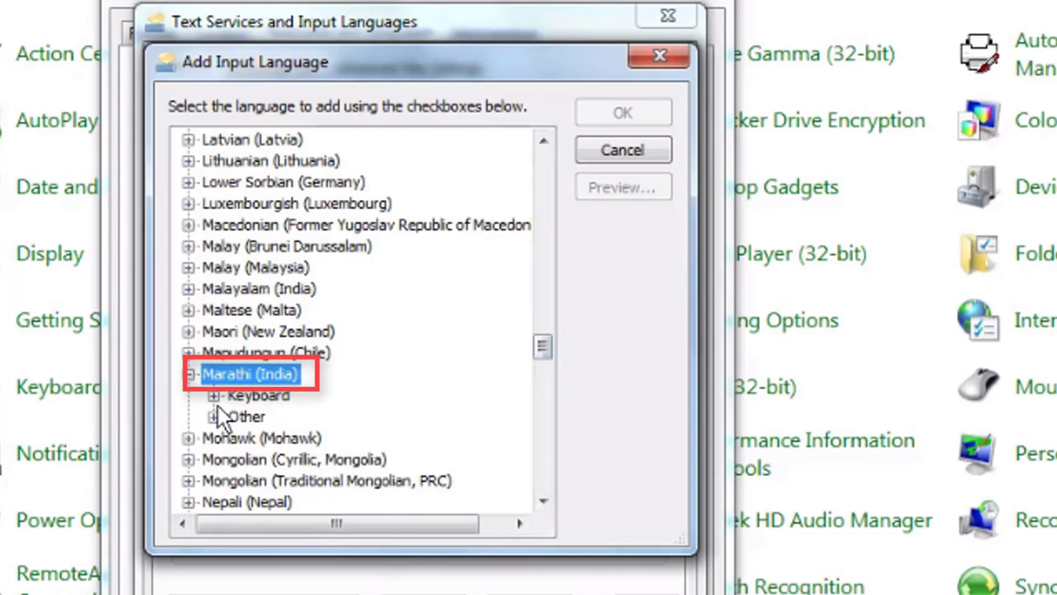
pyautogui.click(213, 396)
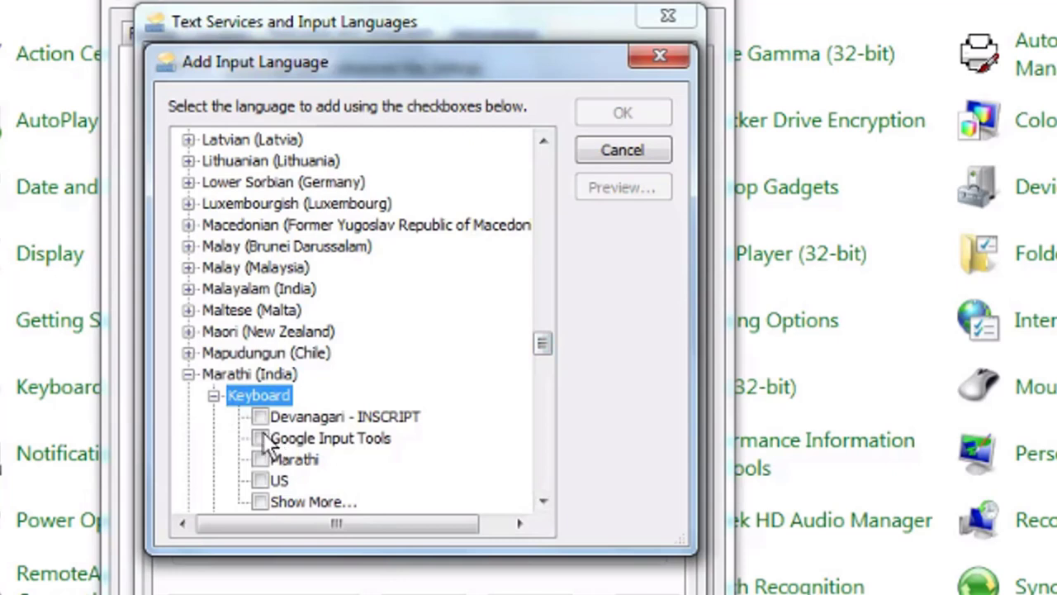
pyautogui.click(260, 418)
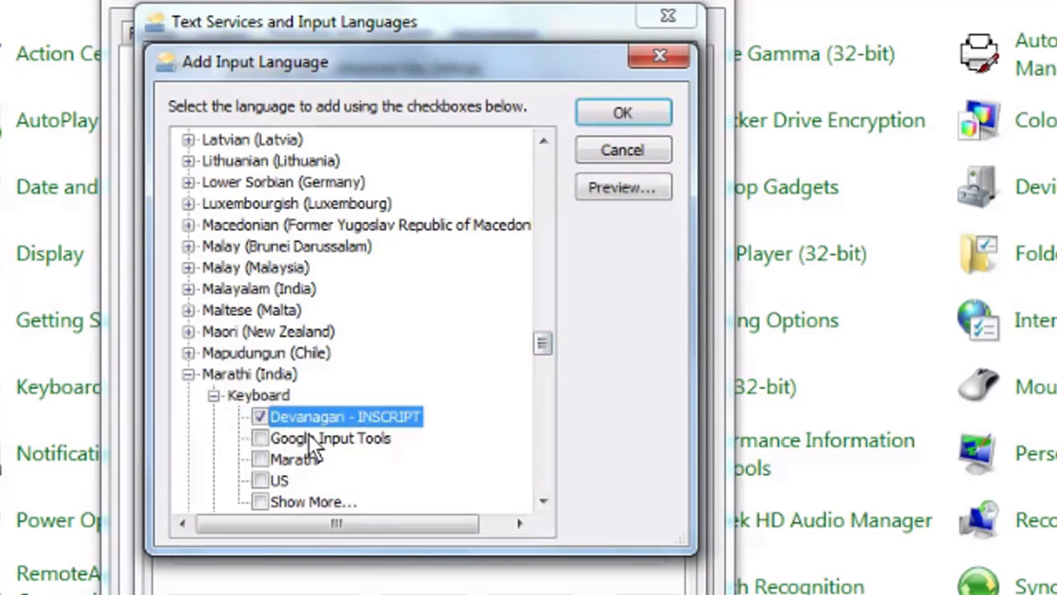
# - Preview the Devanagari - INSCRIPT keyboard layout and, for comparison, the Marathi layout
pyautogui.click(618, 188)
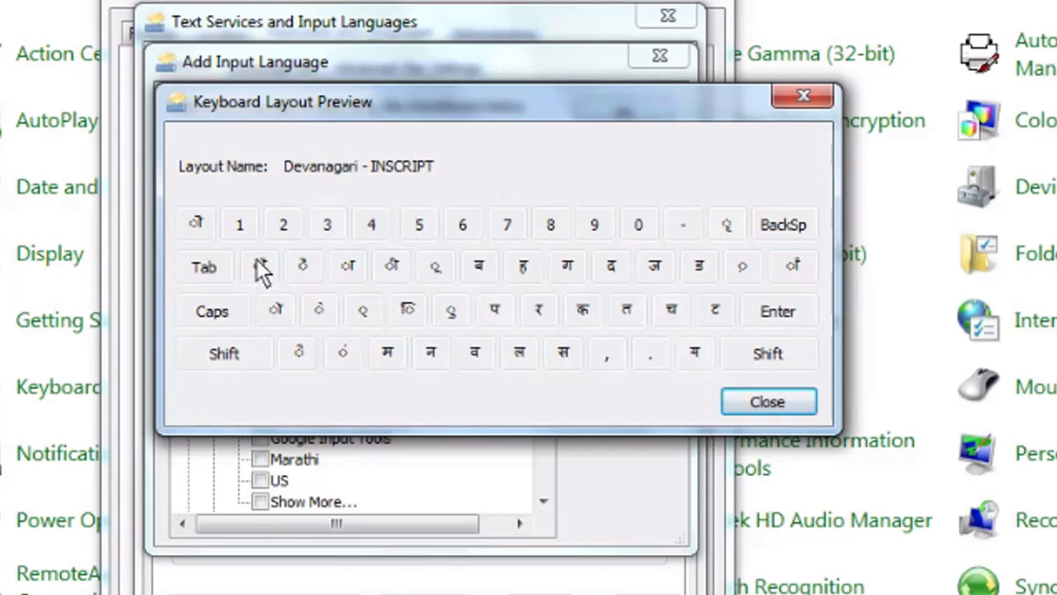
pyautogui.click(735, 402)
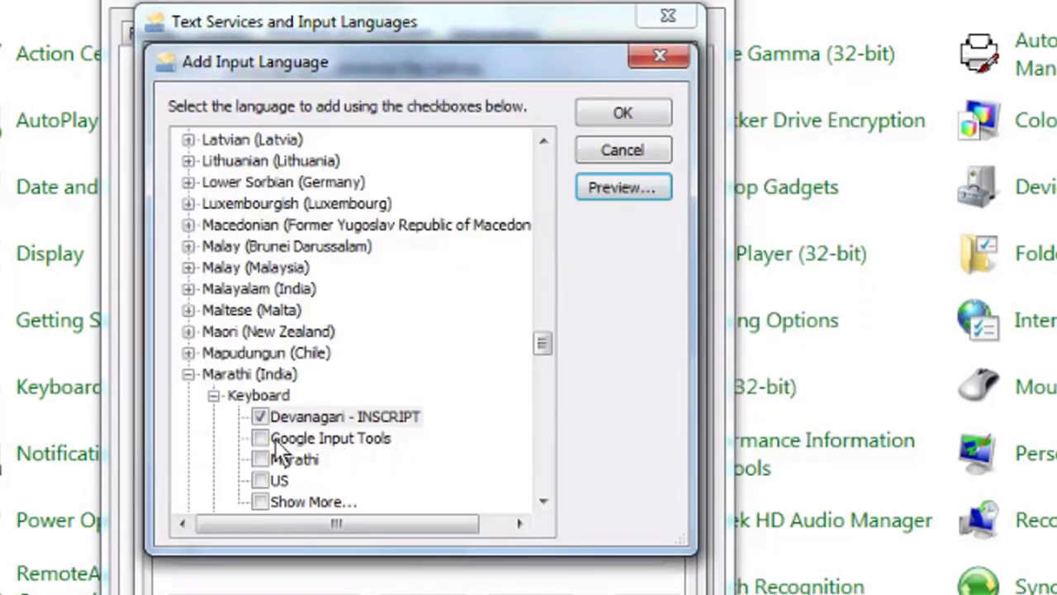
pyautogui.click(261, 417)
pyautogui.click(261, 459)
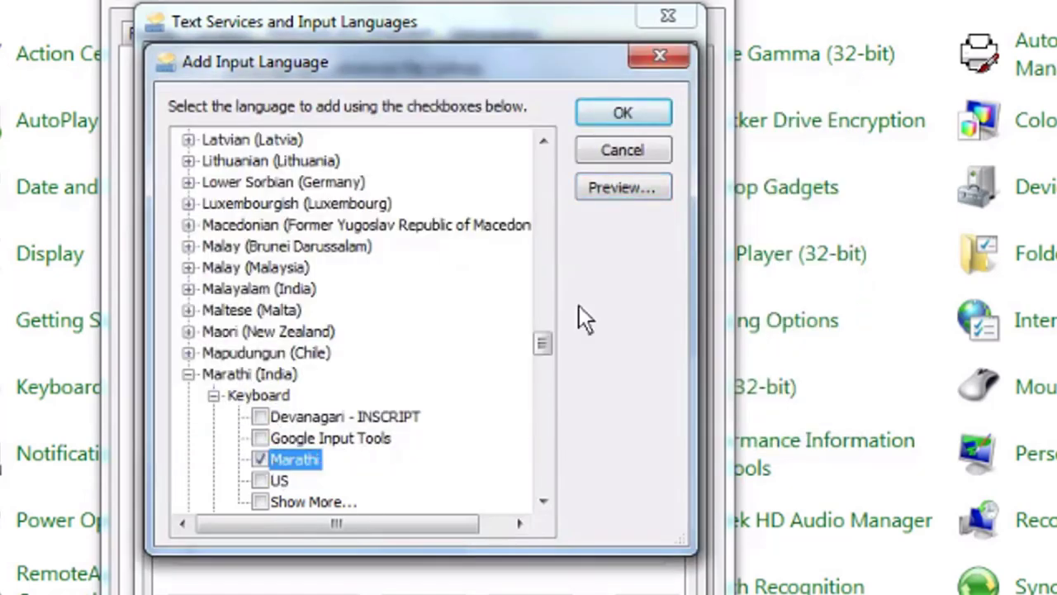
pyautogui.click(610, 188)
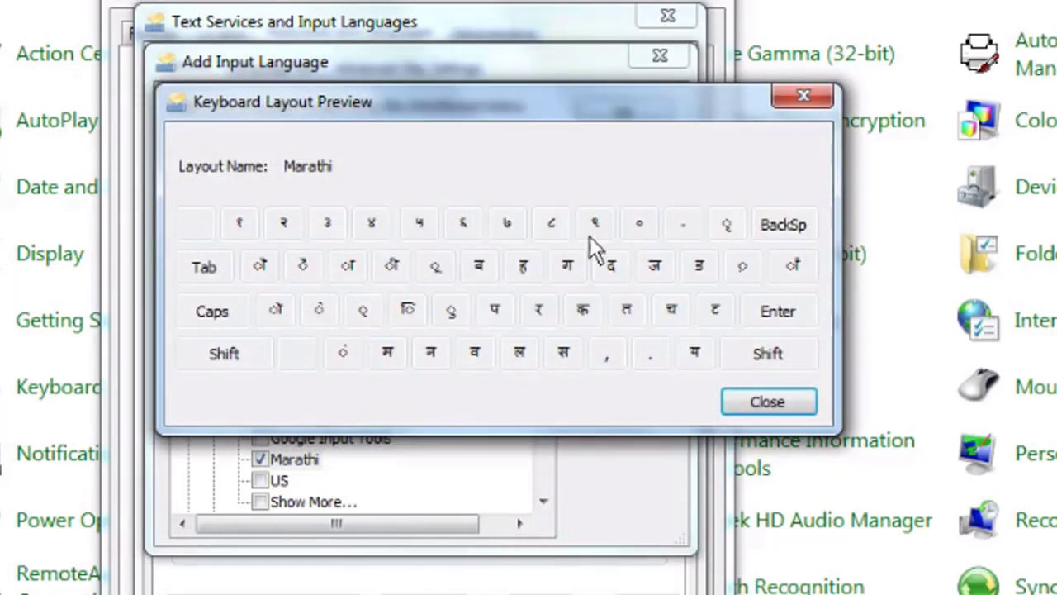
pyautogui.click(757, 404)
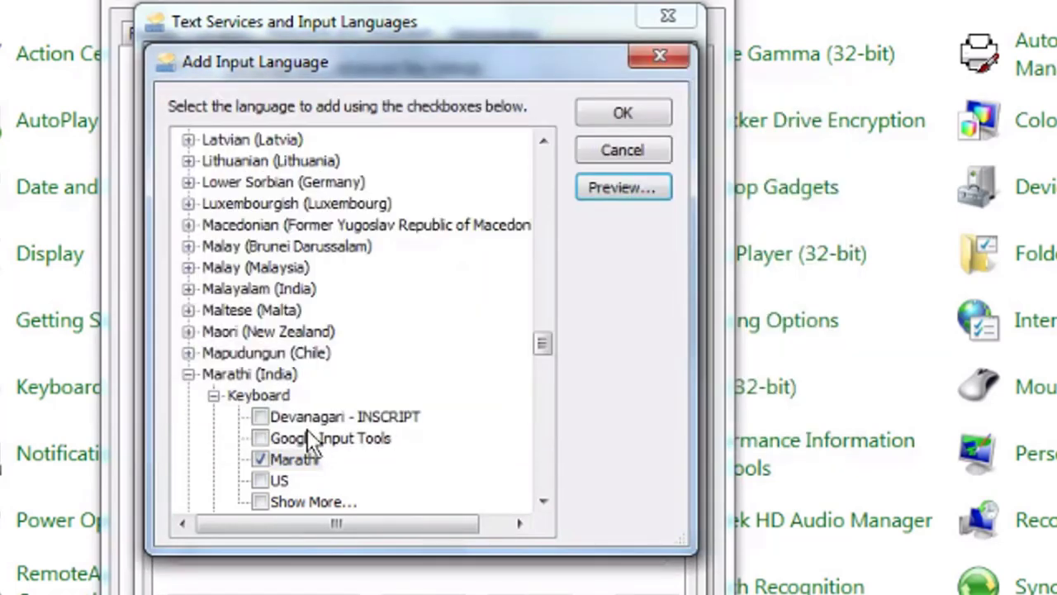
# - Select Devanagari - INSCRIPT instead of the Marathi keyboard and add it to the installed services
pyautogui.click(260, 417)
pyautogui.click(260, 459)
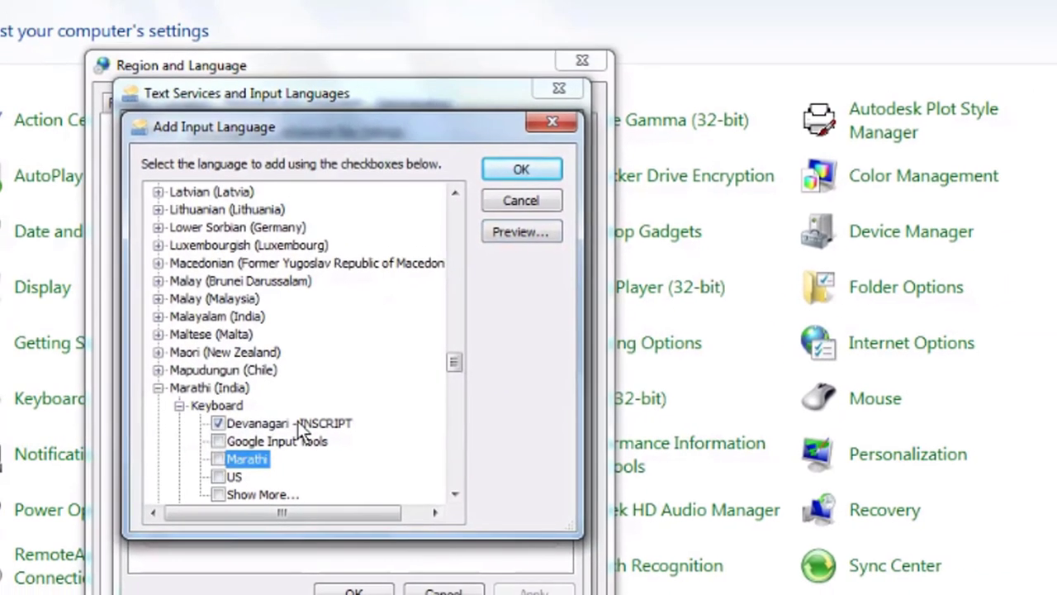
pyautogui.click(551, 172)
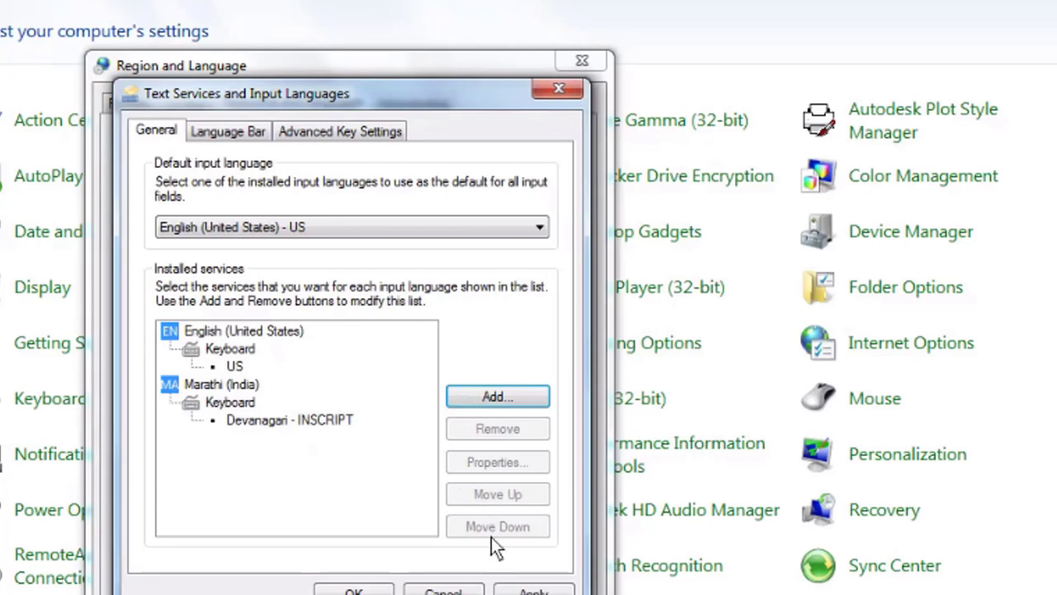
# - Check the hot key for switching between input languages, apply the settings and close Region and Language
pyautogui.click(354, 131)
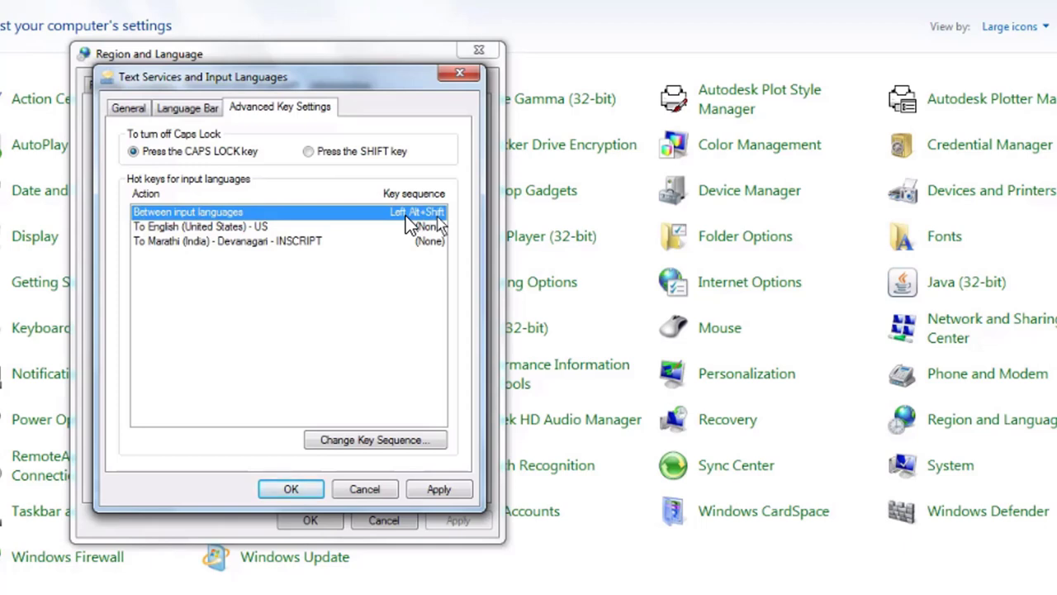
pyautogui.click(439, 492)
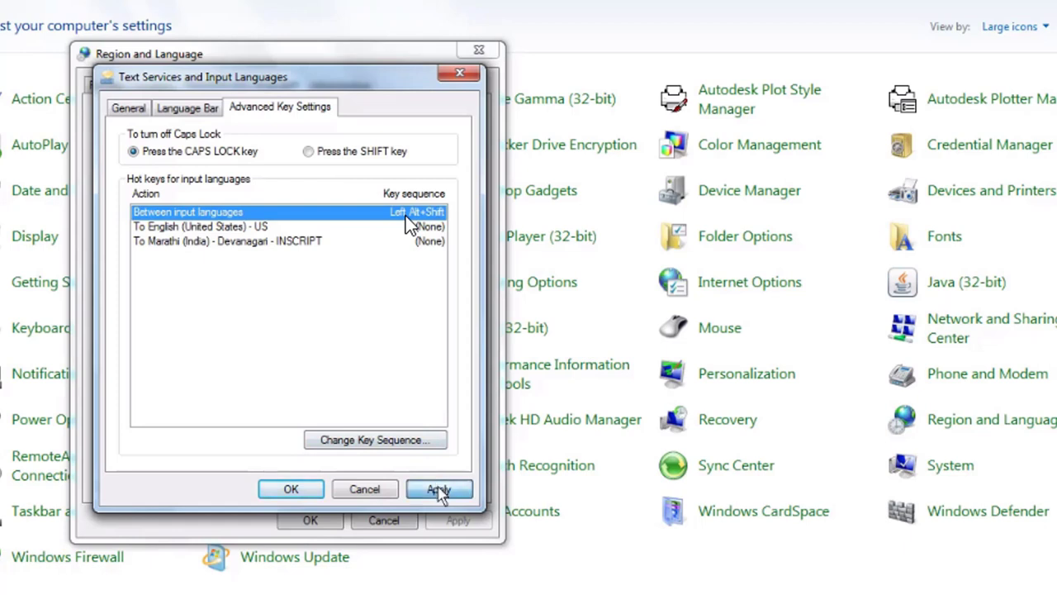
pyautogui.click(290, 489)
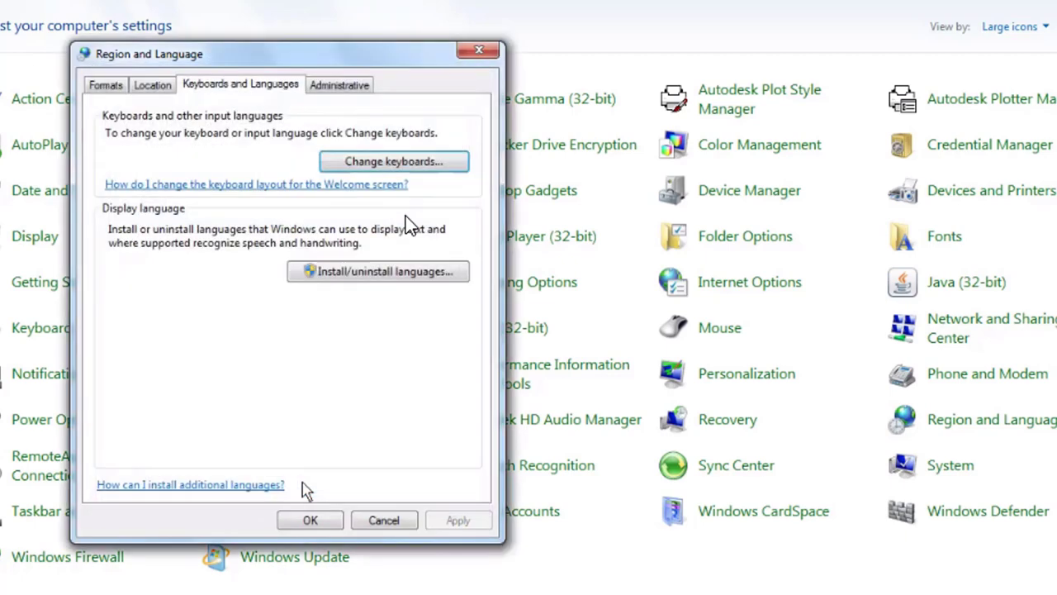
pyautogui.click(309, 520)
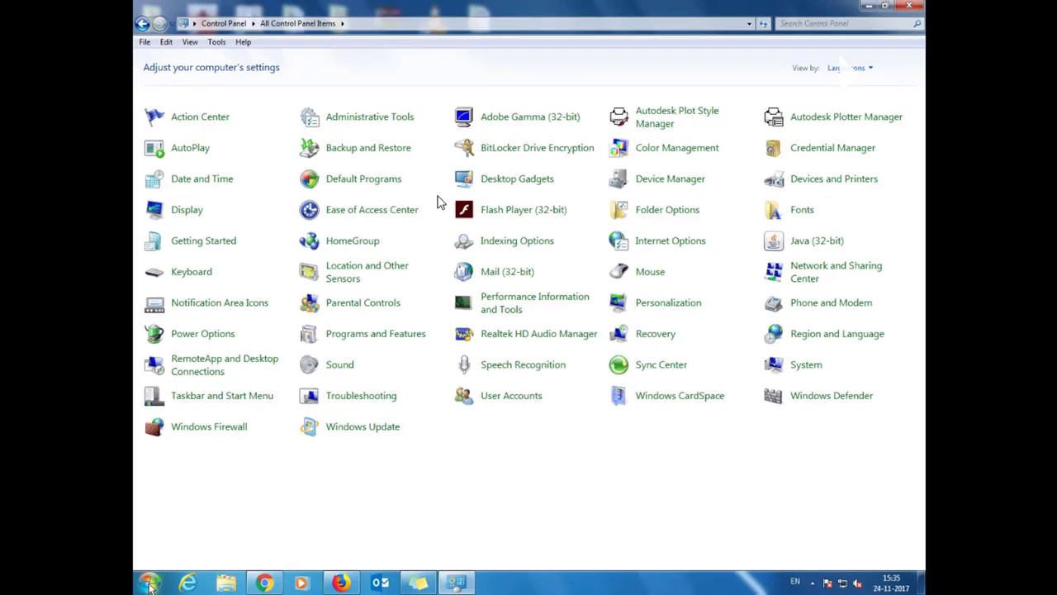
# - Launch Word 2013 with a new blank document
pyautogui.click(148, 582)
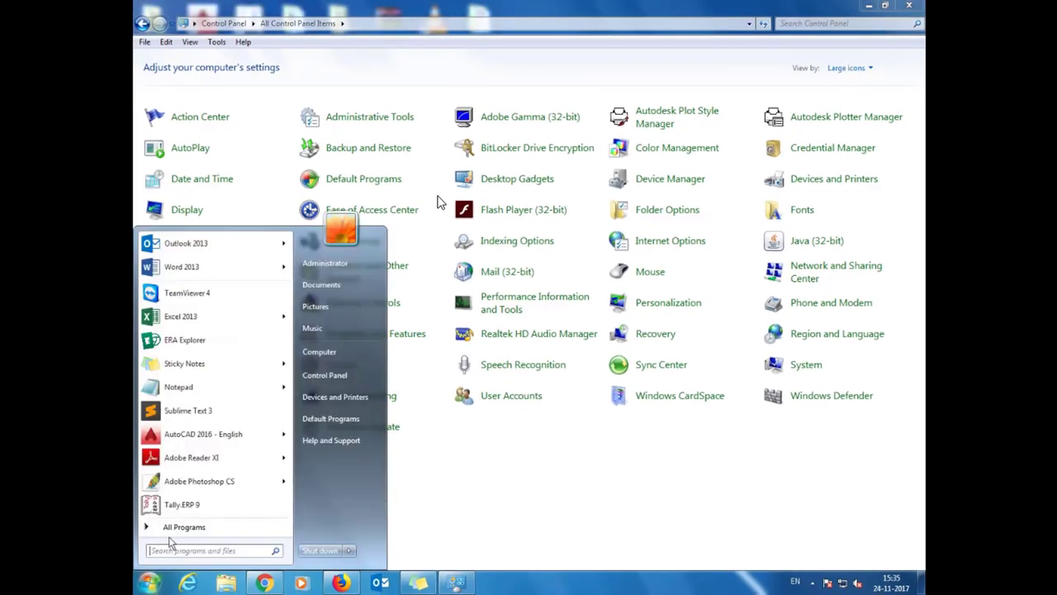
pyautogui.click(207, 266)
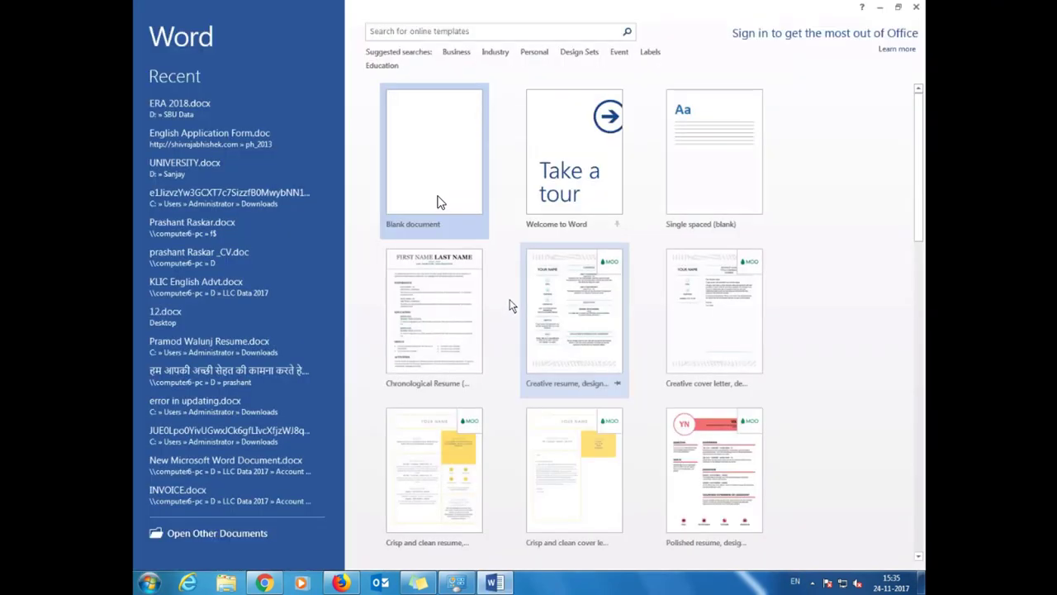
pyautogui.press('Escape')
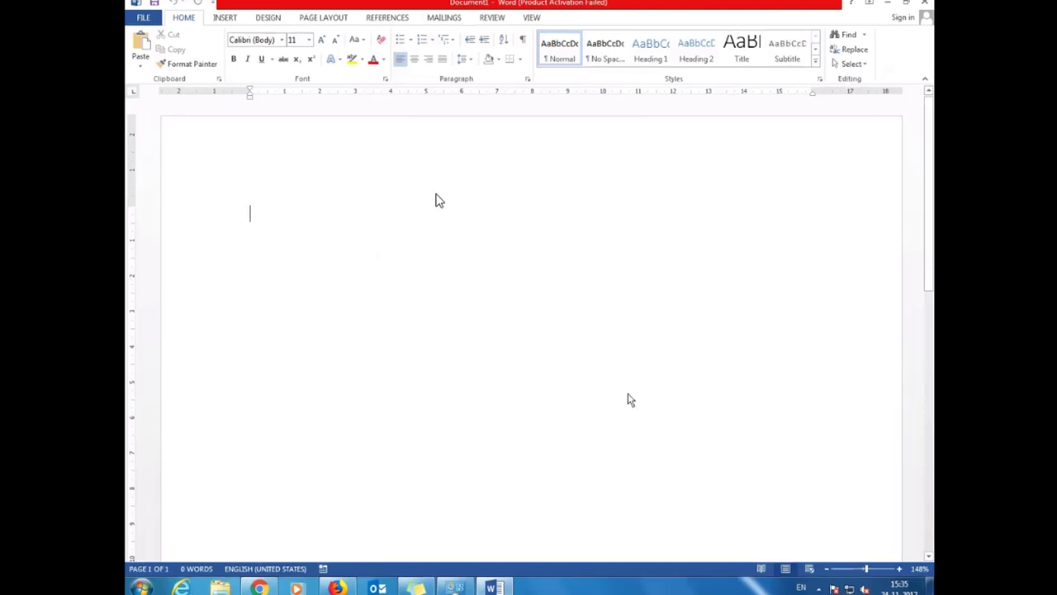
# - Test English input in the blank document by entering "gfhhgh"
pyautogui.write('cf')
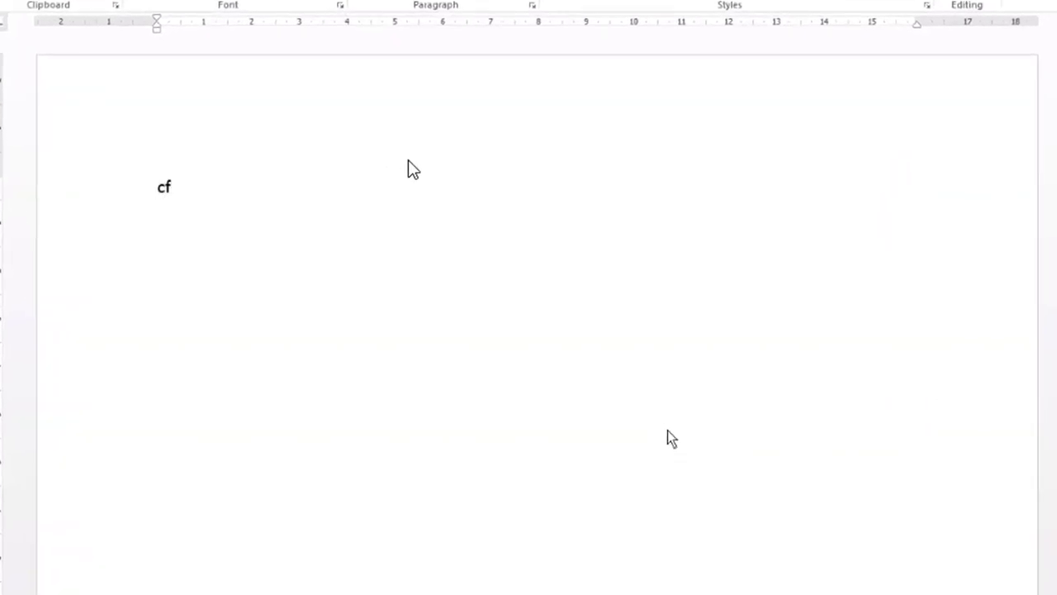
pyautogui.press('BackSpace')
pyautogui.press('BackSpace')
pyautogui.write('gfhhgh')
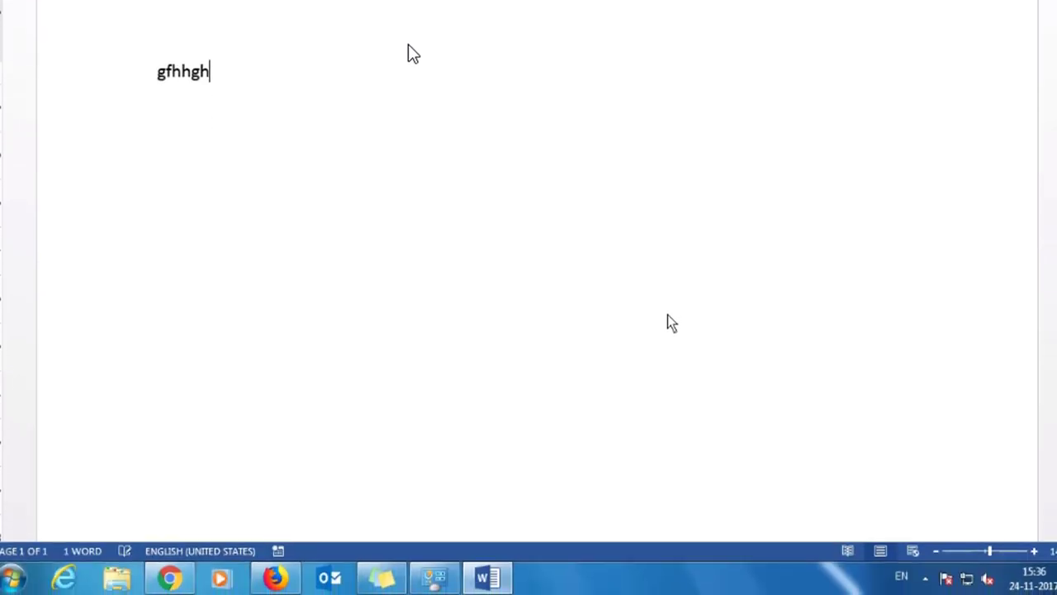
# - Switch the input language to Marathi and enter "मी" followed by the person's full name after the English test word
pyautogui.hotkey('alt', 'shift')
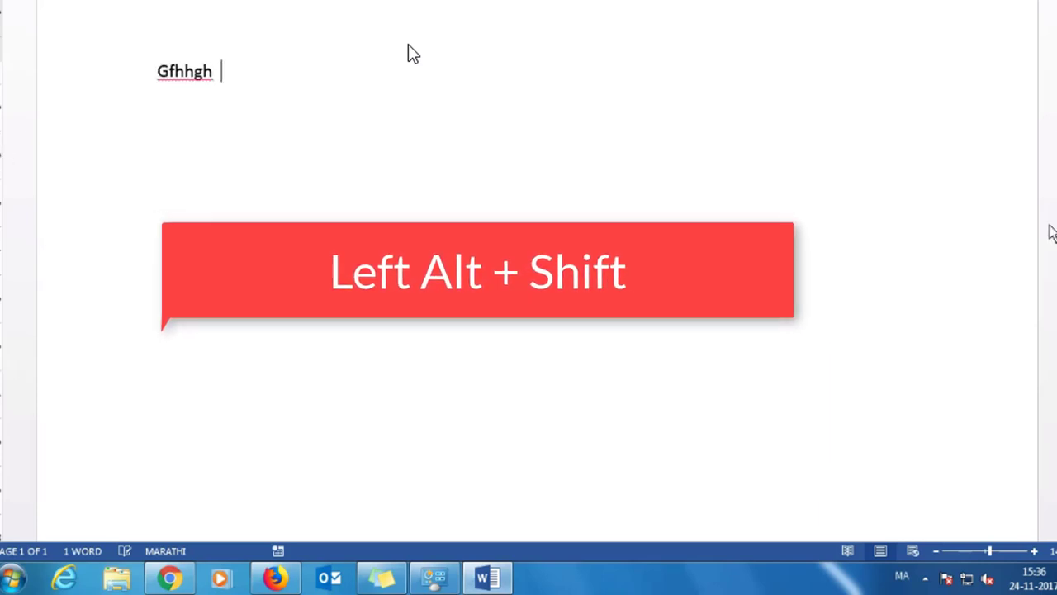
pyautogui.write('म')
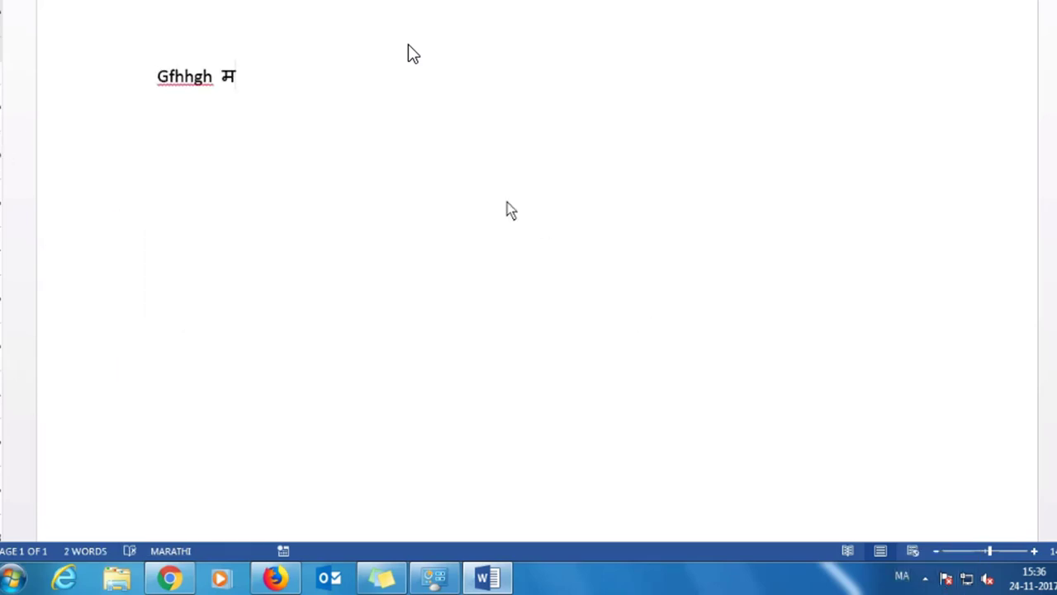
pyautogui.write('ी संज.')
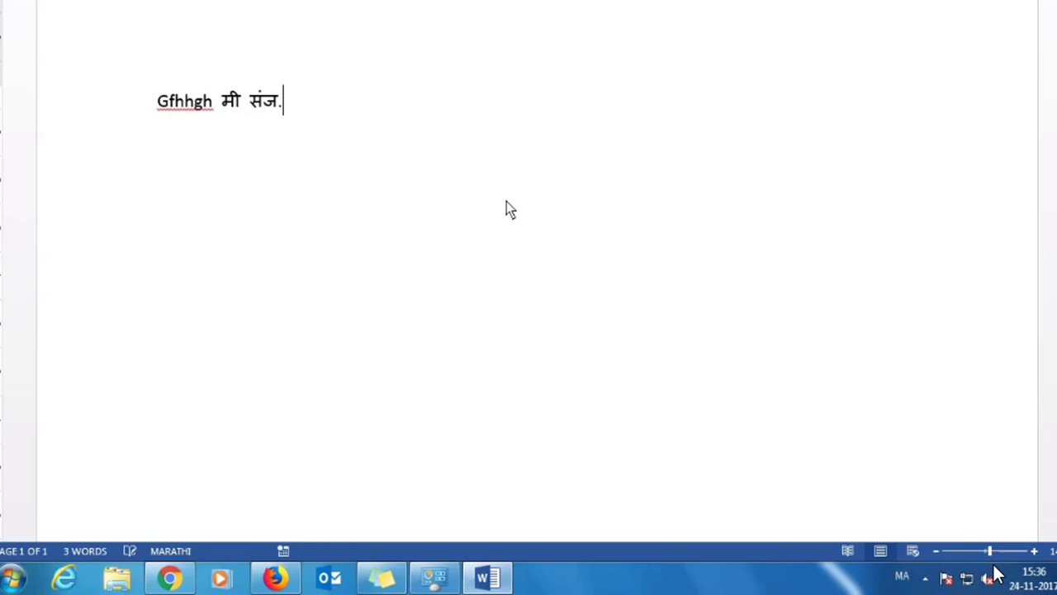
pyautogui.press('BackSpace')
pyautogui.write('य सरमळकर')
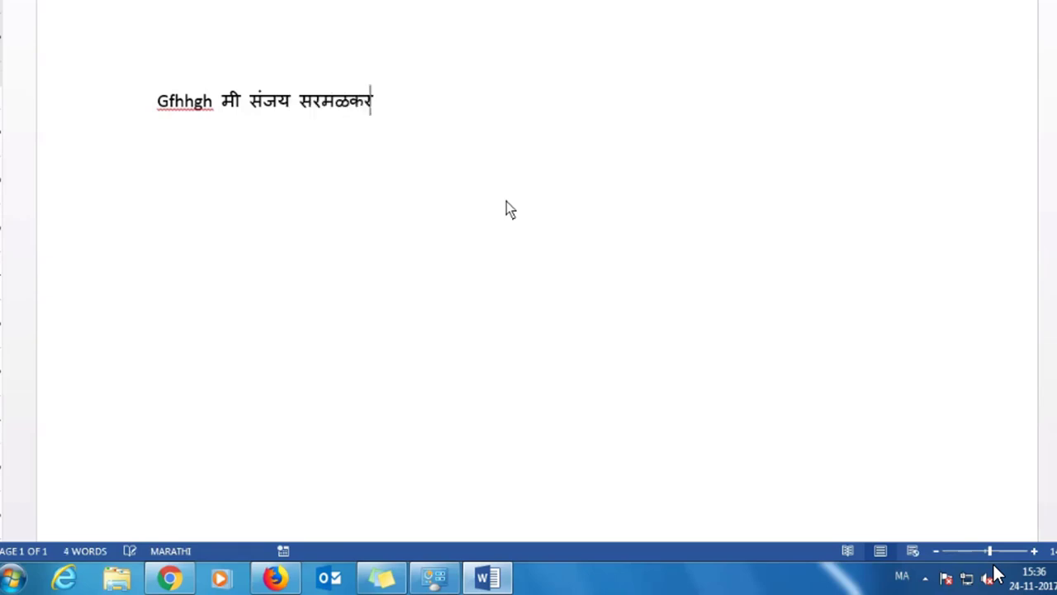
# - Delete the English test word at the start of the line, keeping the Marathi text
pyautogui.press('Home')
pyautogui.hotkey('ctrl', 'Delete')
pyautogui.press('End')
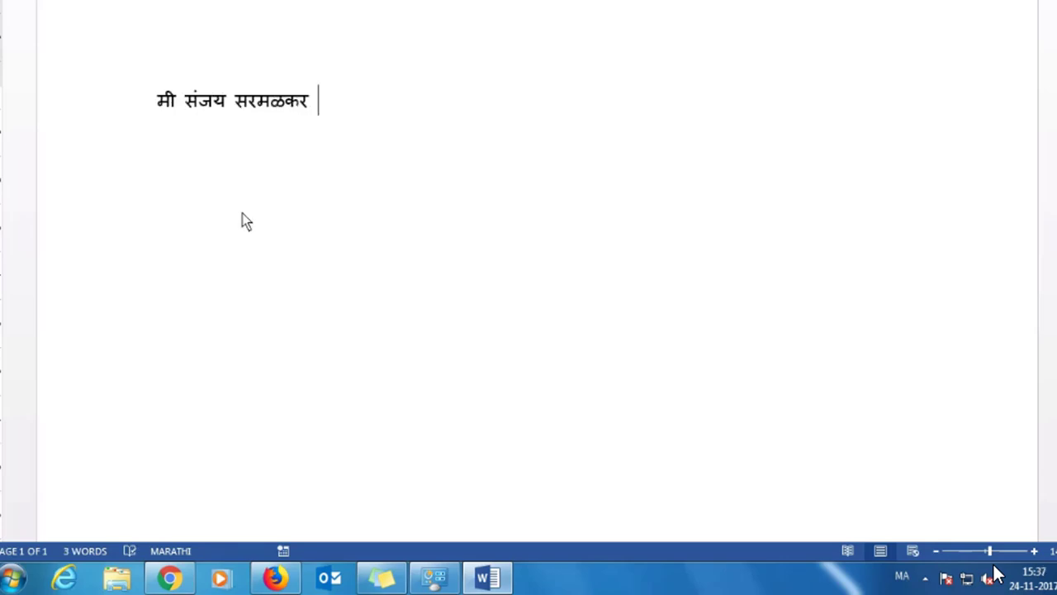
# - Add a second line reading "धन्यवाद" in Marathi
pyautogui.press('Return')
pyautogui.write('धन्या')
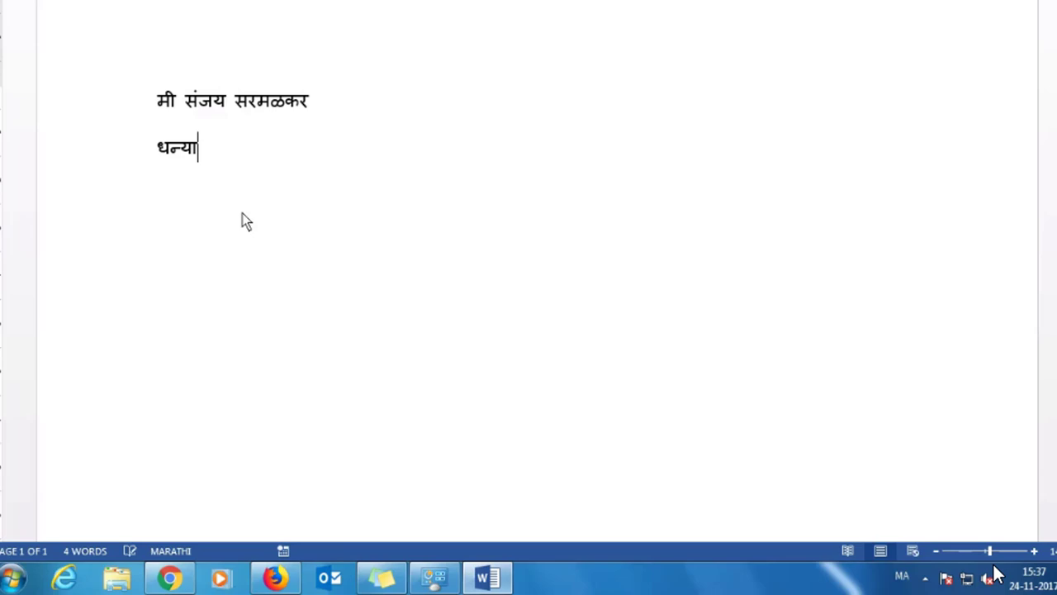
pyautogui.write('व')
pyautogui.press('BackSpace')
pyautogui.press('BackSpace')
pyautogui.write('वाद')
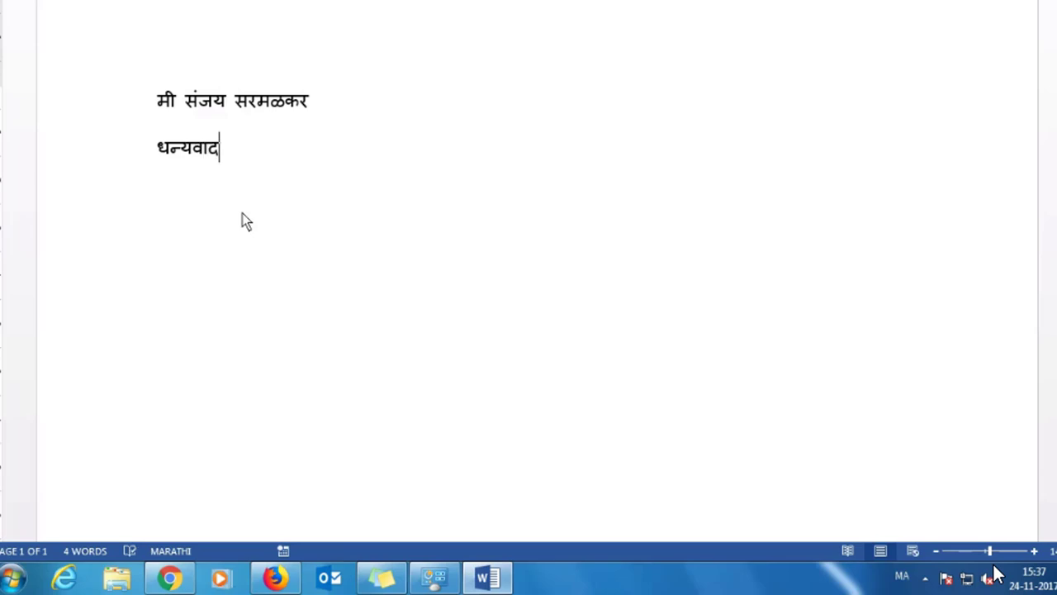